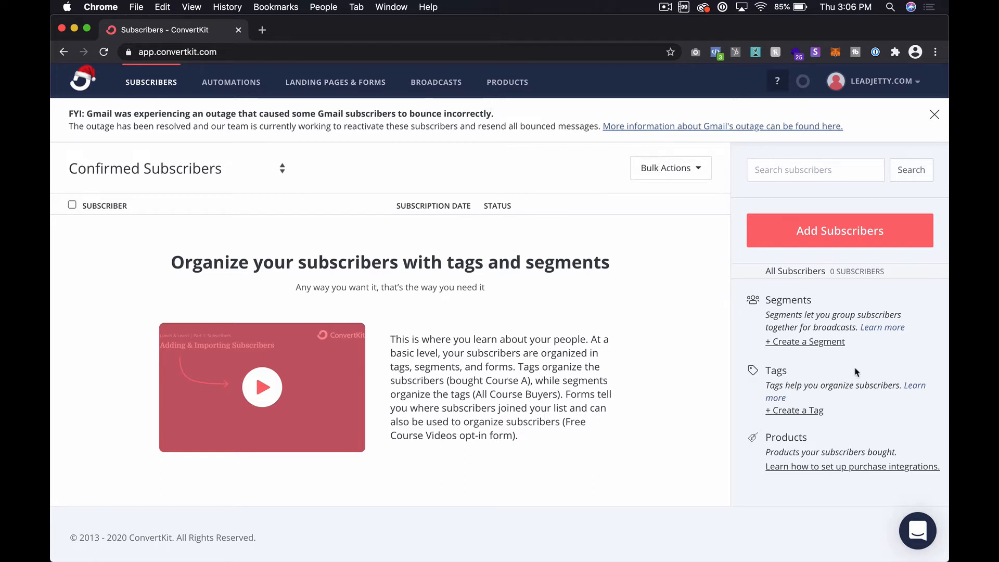
# Step: Start creating a new subscriber segment and name it "Interested in ConvertKit"
pyautogui.click(836, 343)
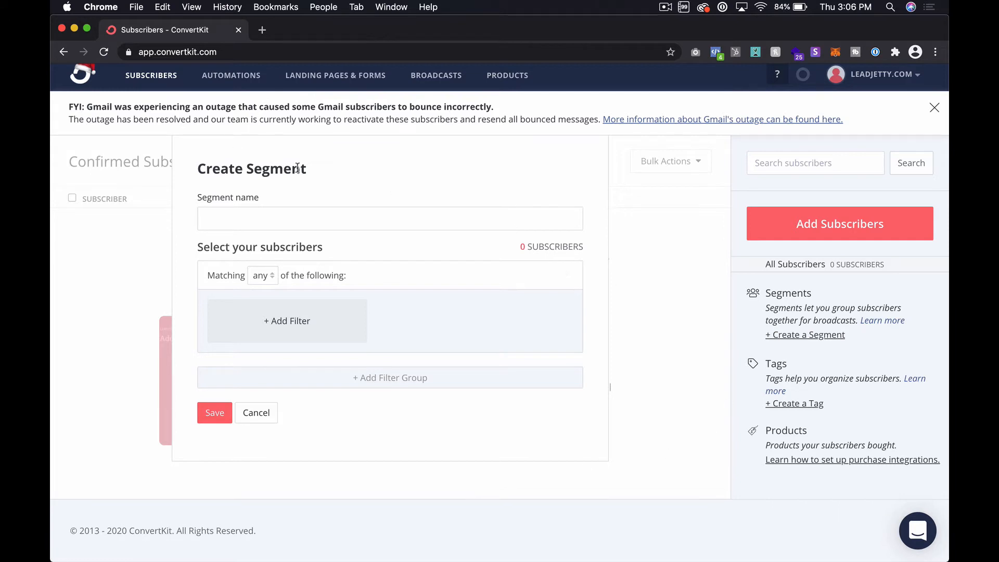
pyautogui.click(271, 222)
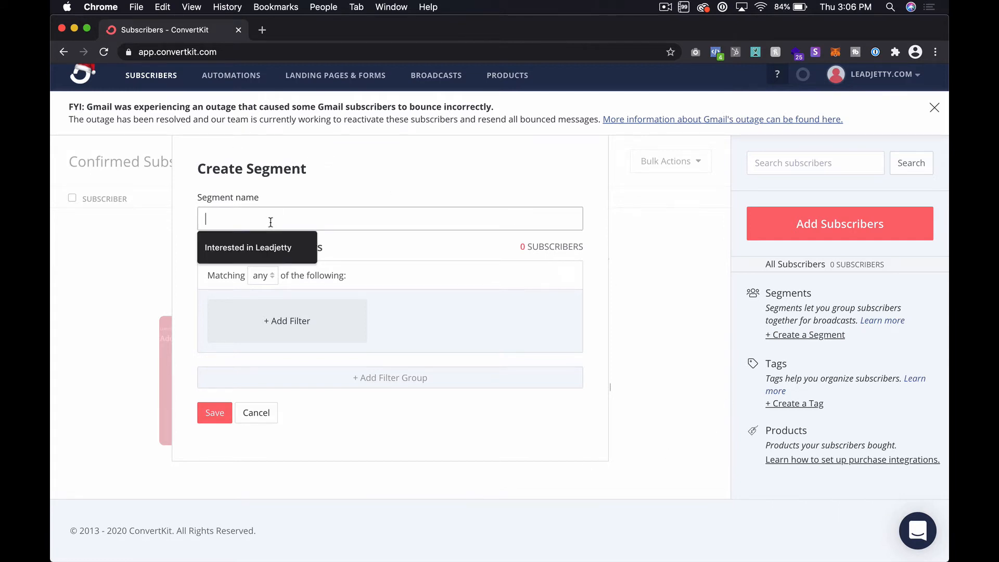
pyautogui.write('Interested in ConvertKi')
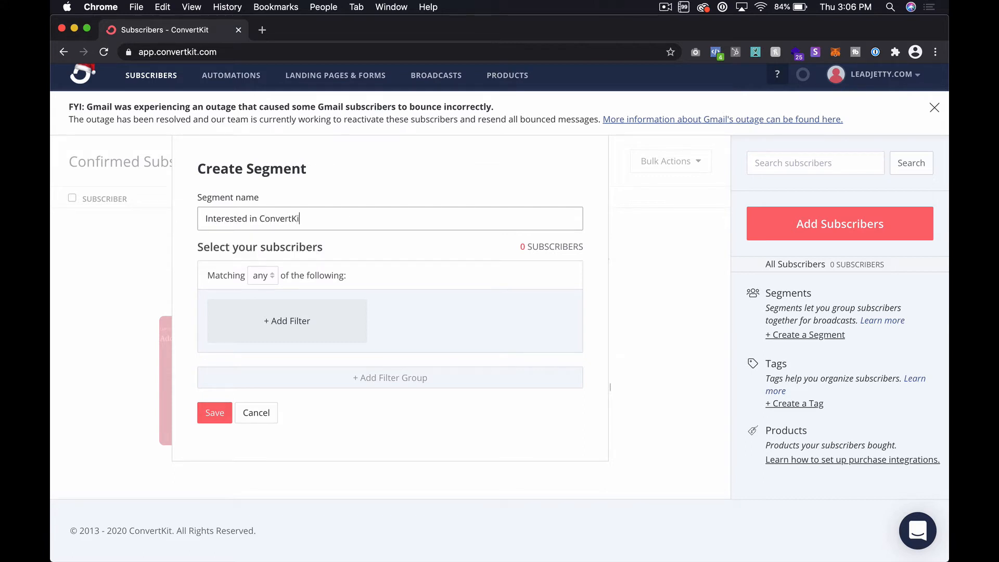
pyautogui.write('t')
pyautogui.click(259, 218)
# Step: Add a filter to the segment for subscribers subscribed to the "interest:converkit" form
pyautogui.click(314, 334)
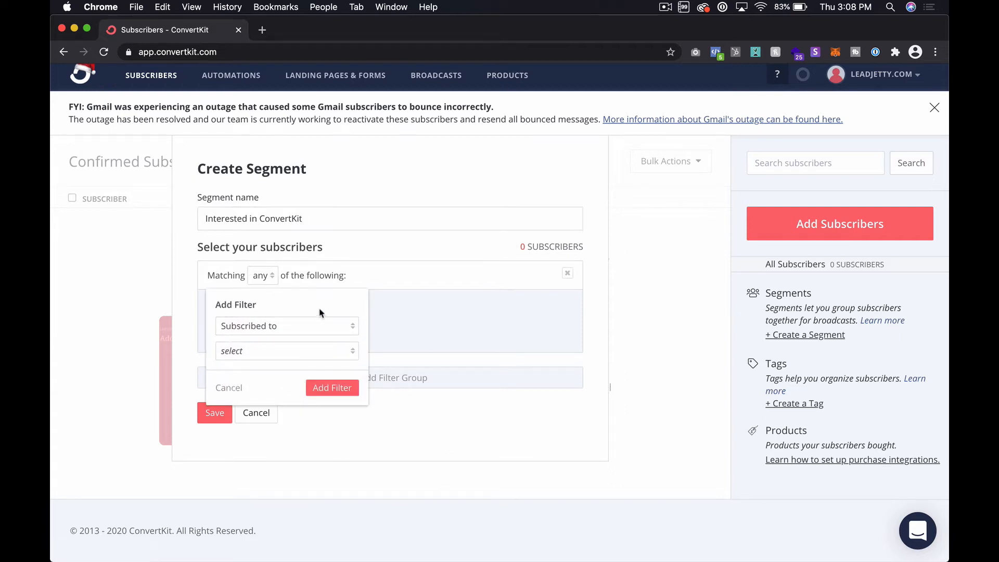
pyautogui.click(259, 327)
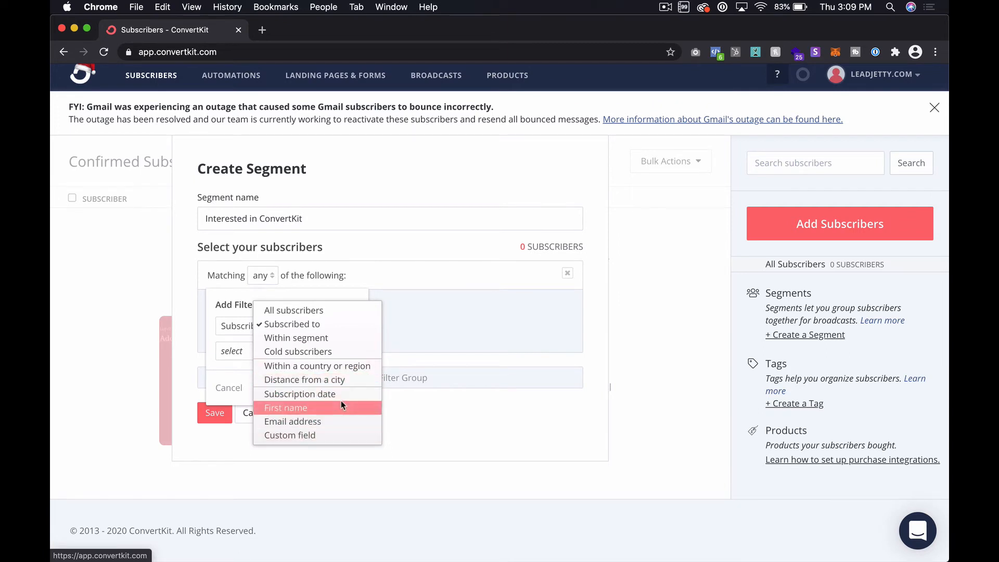
pyautogui.click(325, 324)
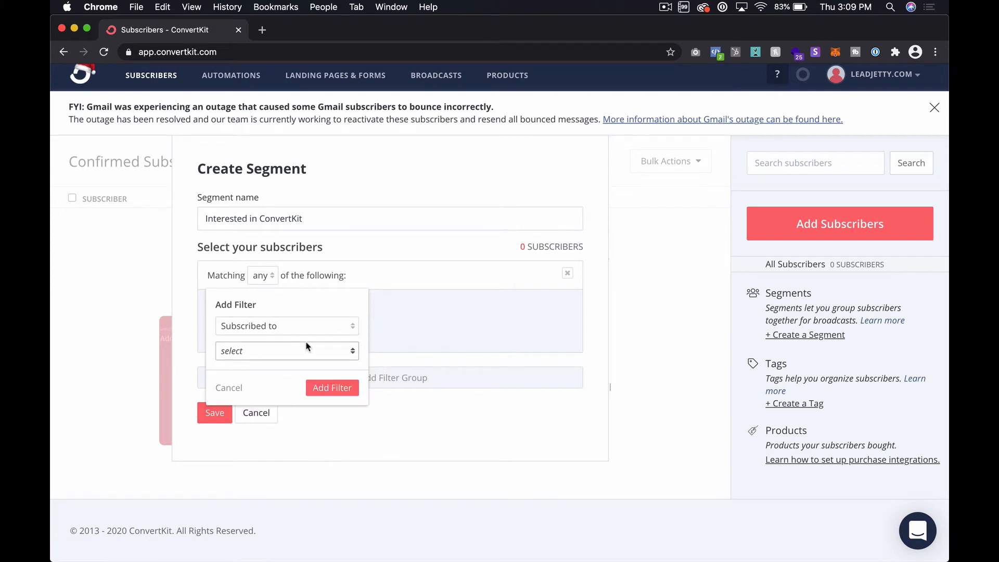
pyautogui.click(325, 329)
pyautogui.click(329, 330)
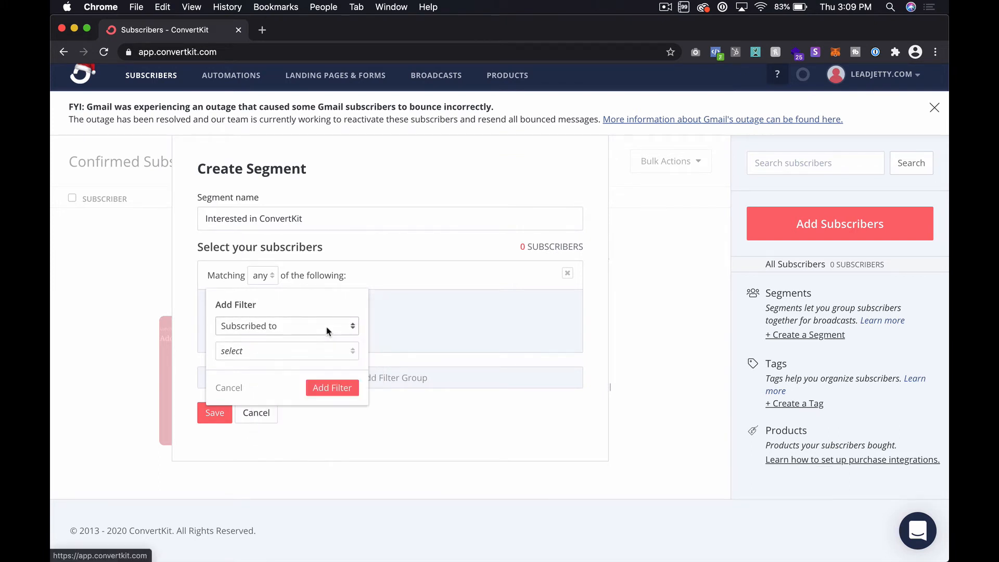
pyautogui.click(307, 351)
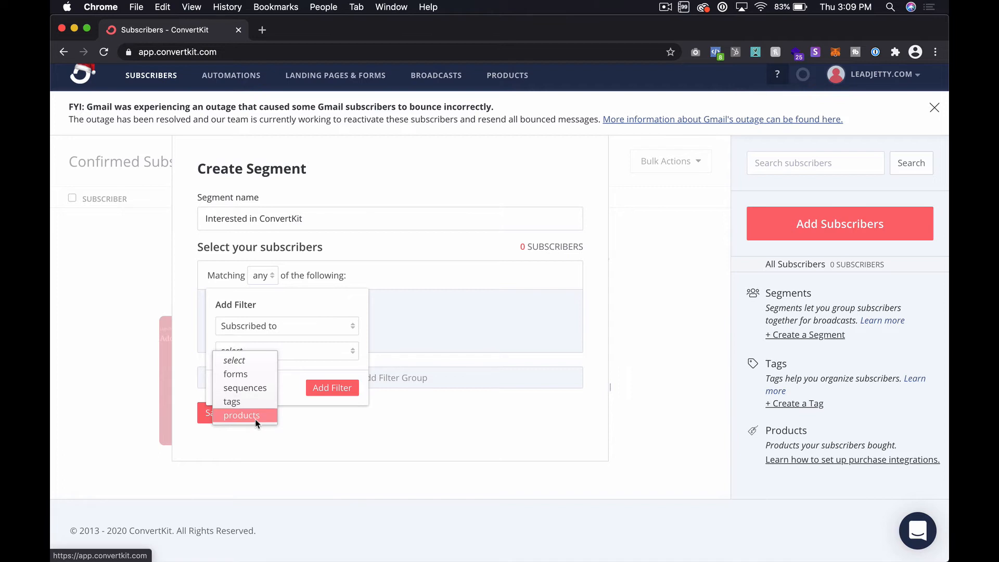
pyautogui.click(266, 379)
pyautogui.click(266, 379)
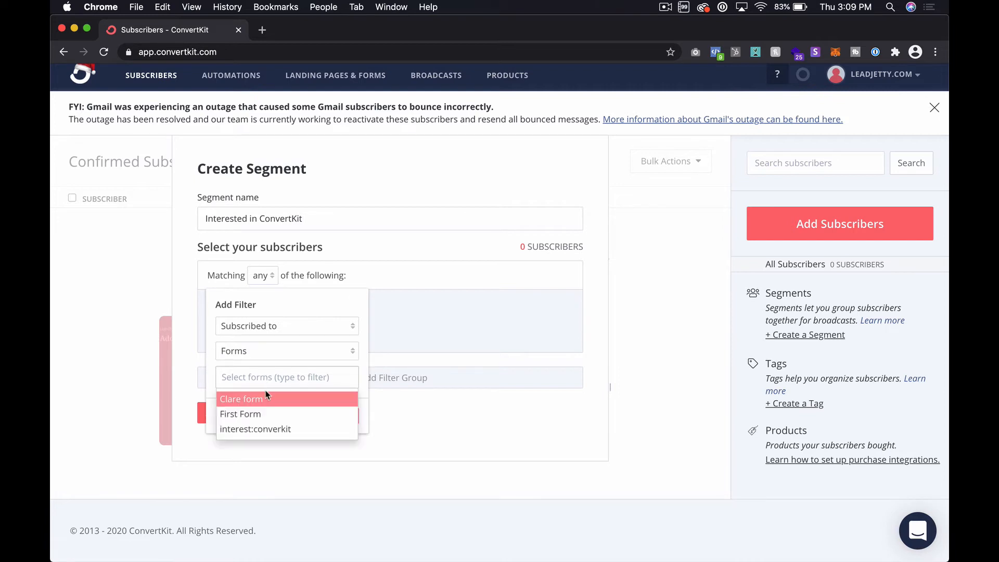
pyautogui.click(271, 430)
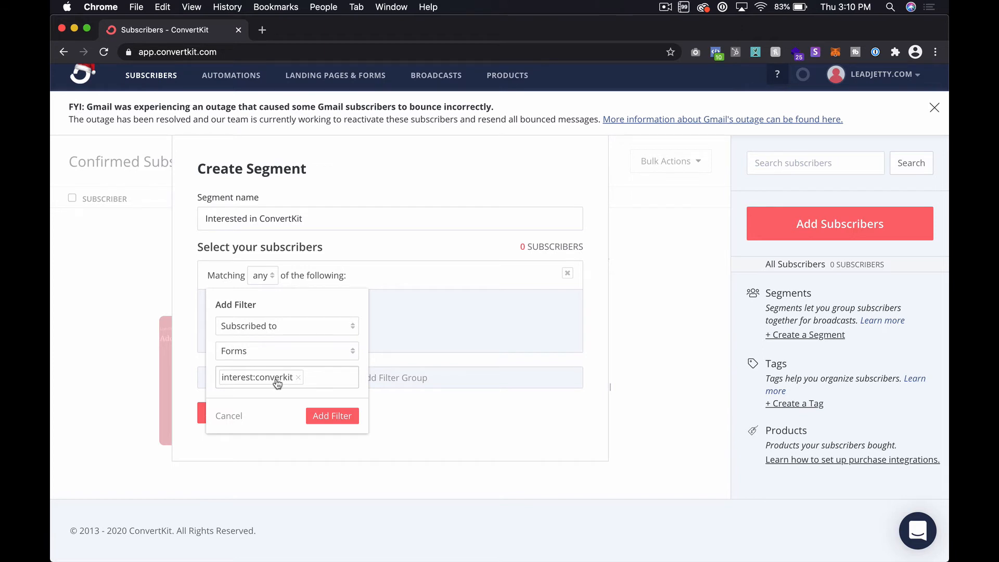
pyautogui.click(329, 420)
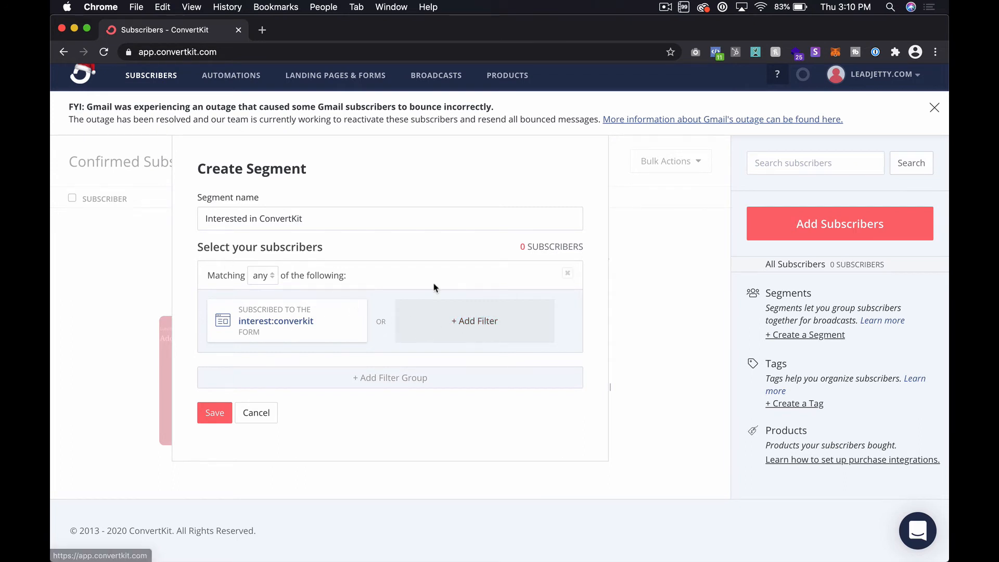
# Step: Examine the any, all and none matching options of the segment's filter group, keeping "any"
pyautogui.click(262, 276)
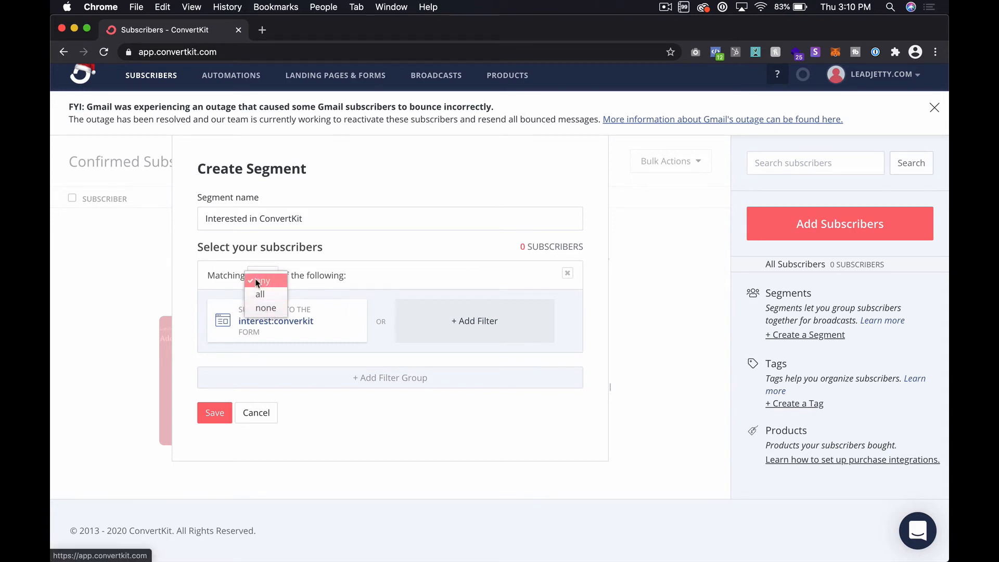
pyautogui.click(256, 281)
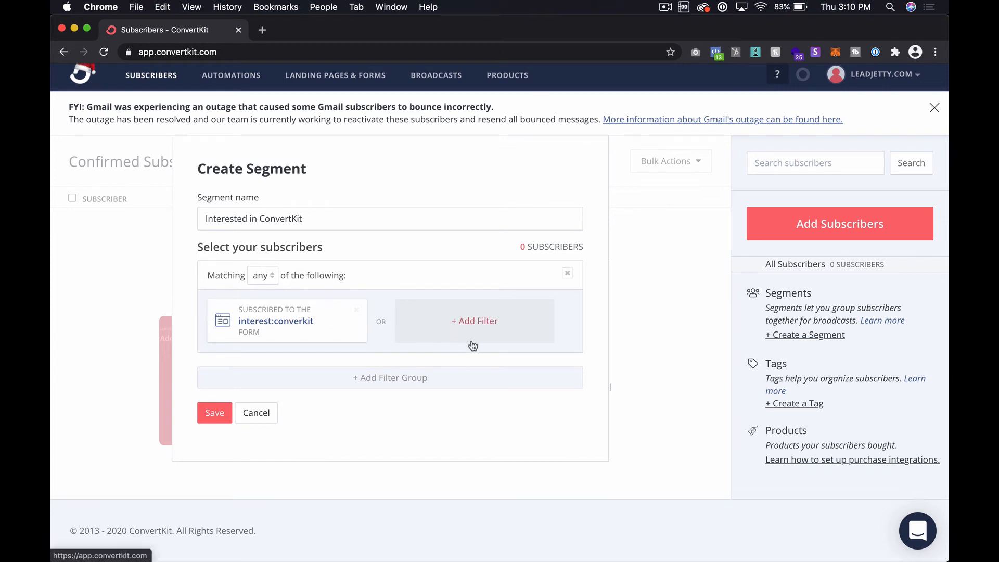
pyautogui.click(263, 276)
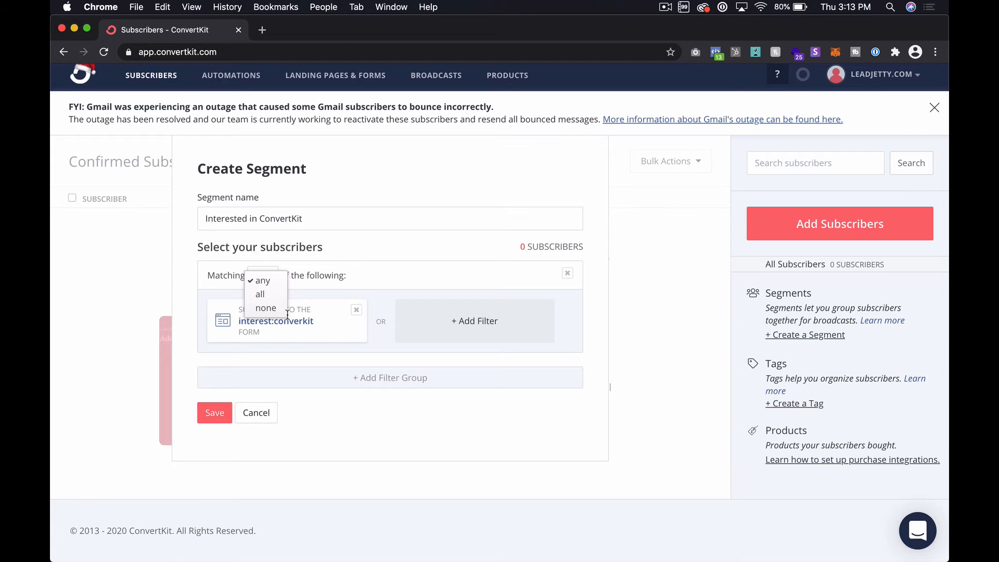
pyautogui.click(383, 359)
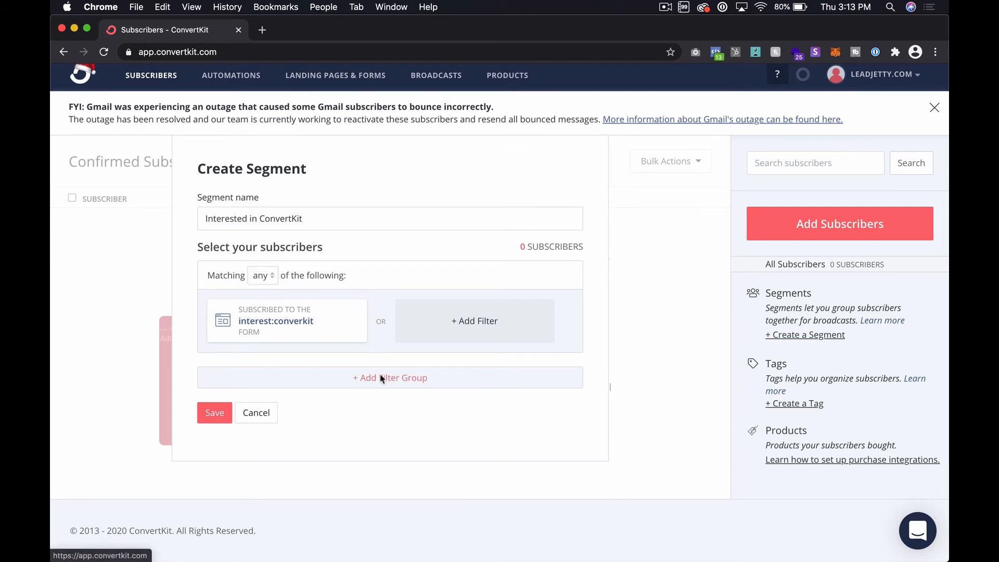
# Step: Try adding a second filter group to the segment, and remove that empty group again
pyautogui.click(383, 378)
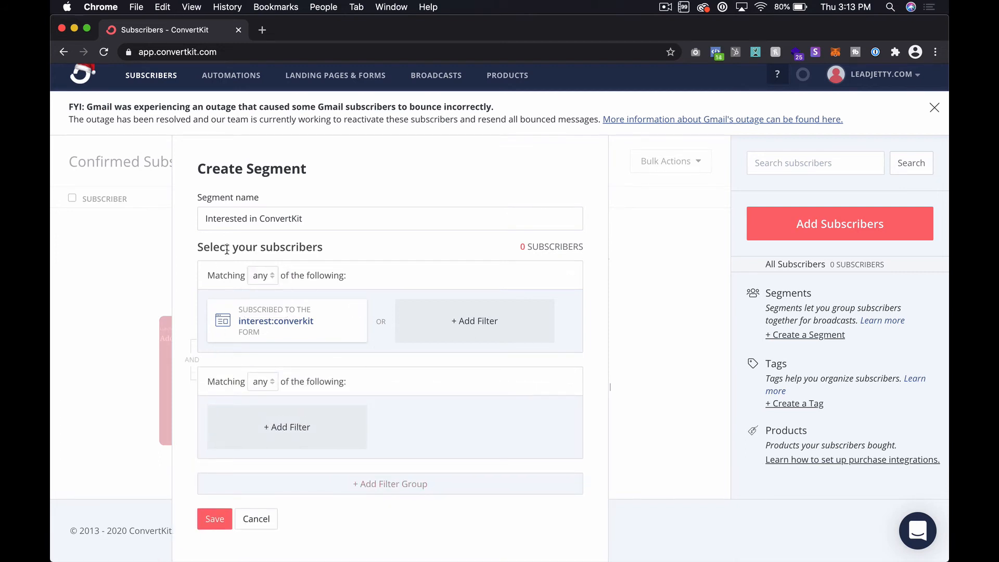
pyautogui.scroll(-1, 321, 295)
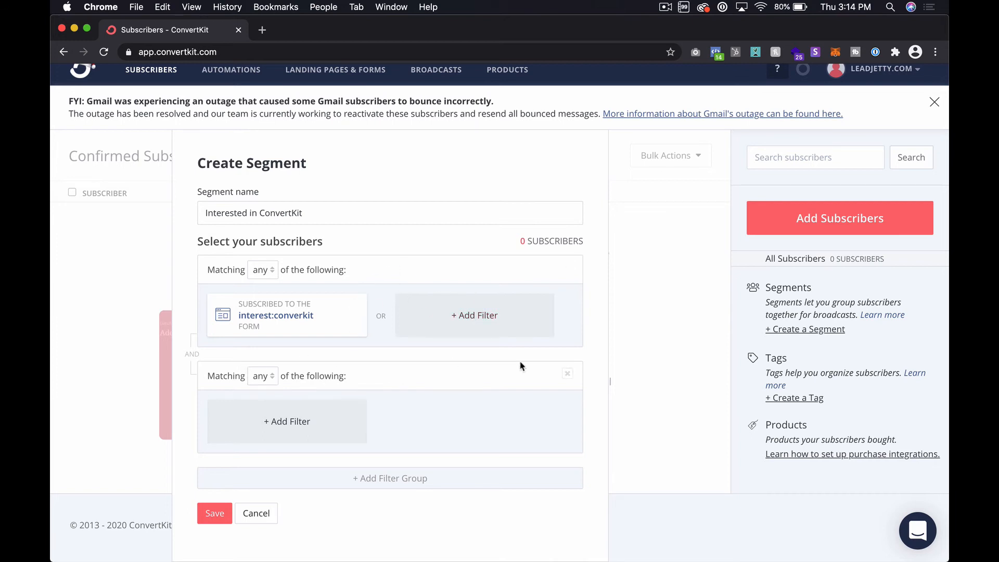
pyautogui.click(567, 374)
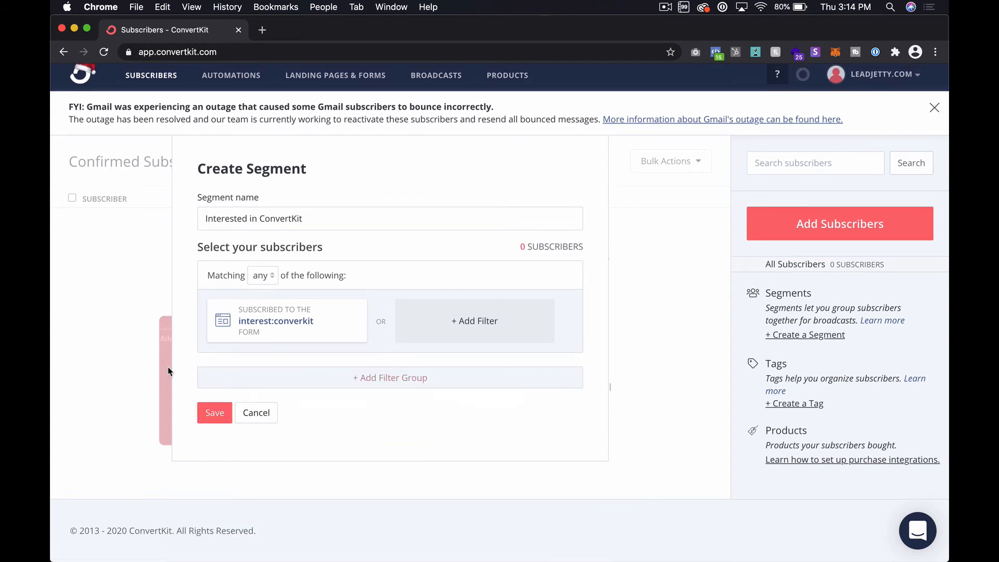
# Step: Save the "Interested in ConvertKit" segment and start a new broadcast
pyautogui.click(225, 420)
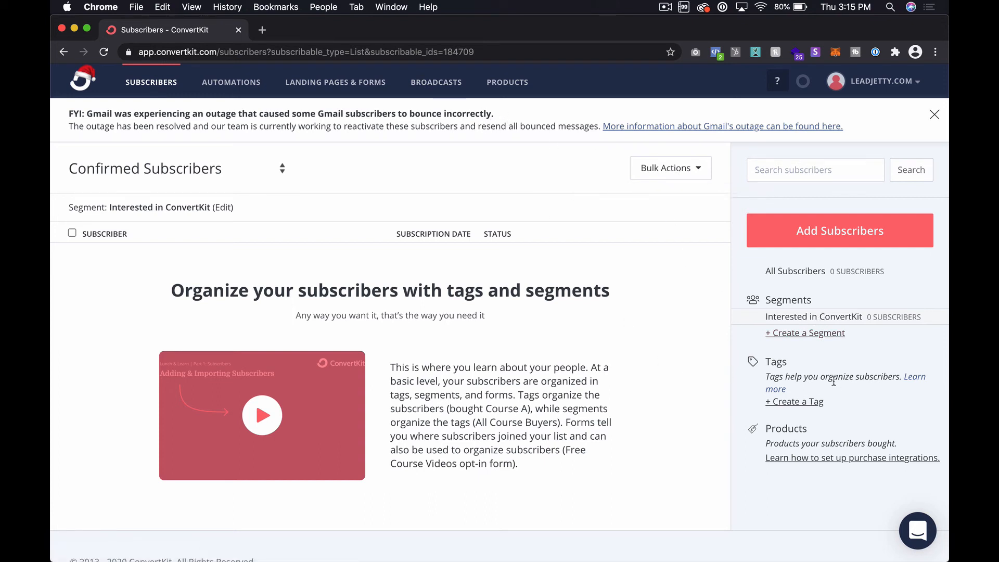
pyautogui.click(449, 88)
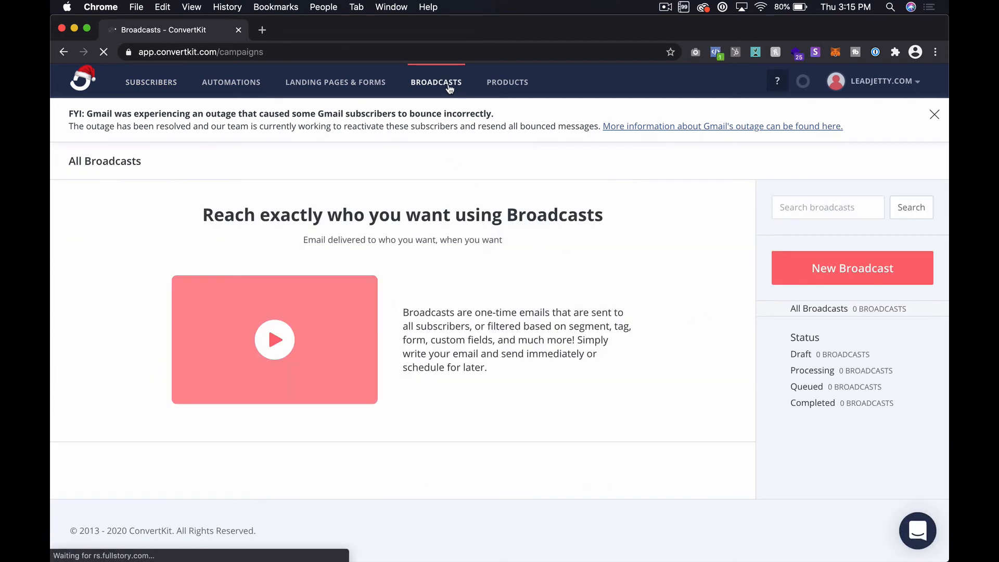
pyautogui.click(849, 266)
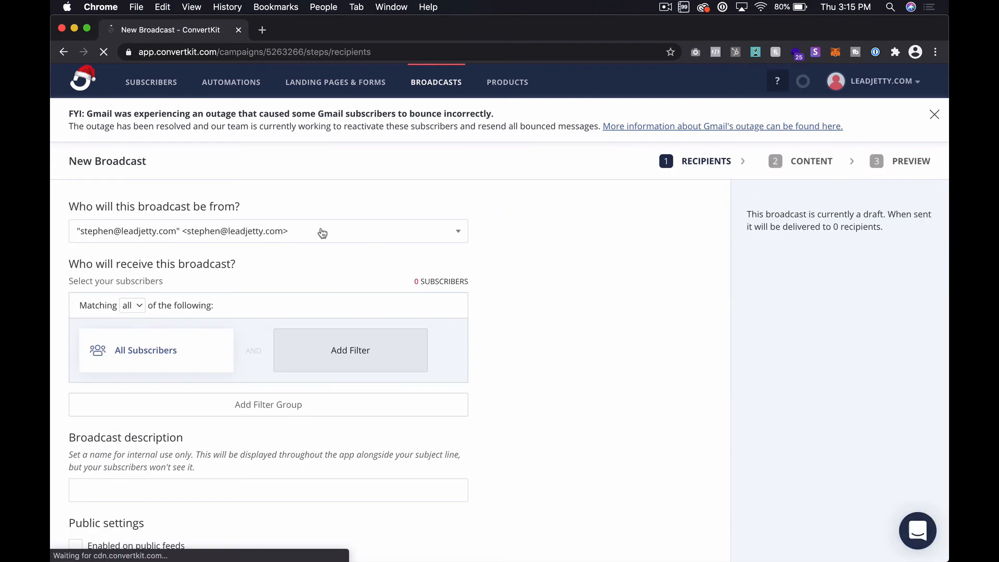
# Step: Examine the matching options for the broadcast's recipient filters, keeping "all"
pyautogui.scroll(-3, 144, 287)
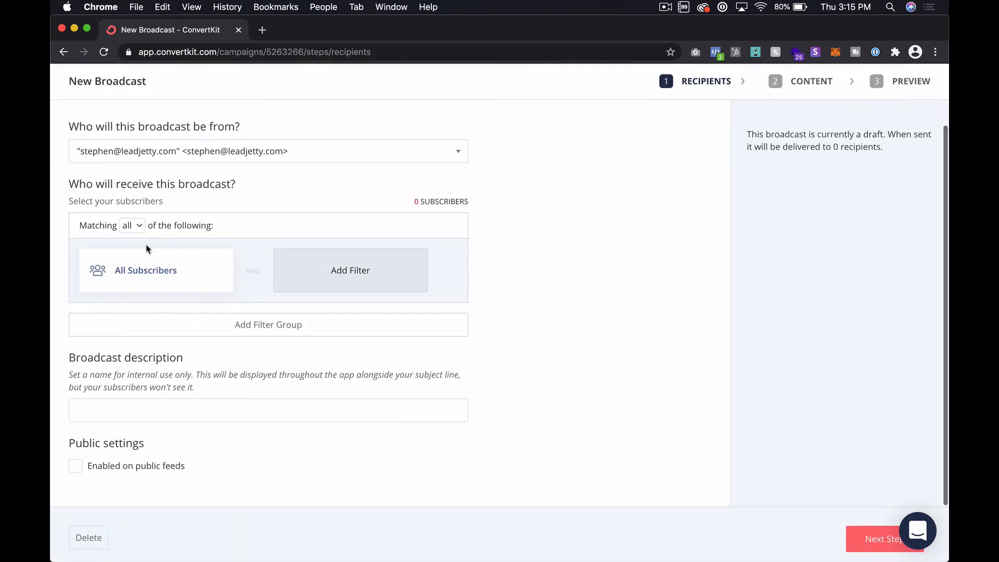
pyautogui.click(133, 227)
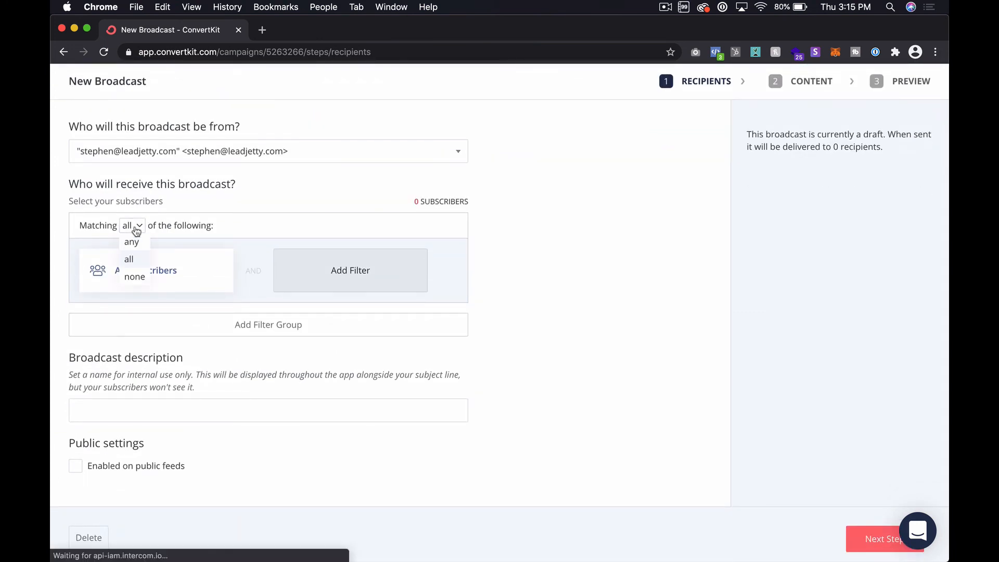
pyautogui.click(263, 232)
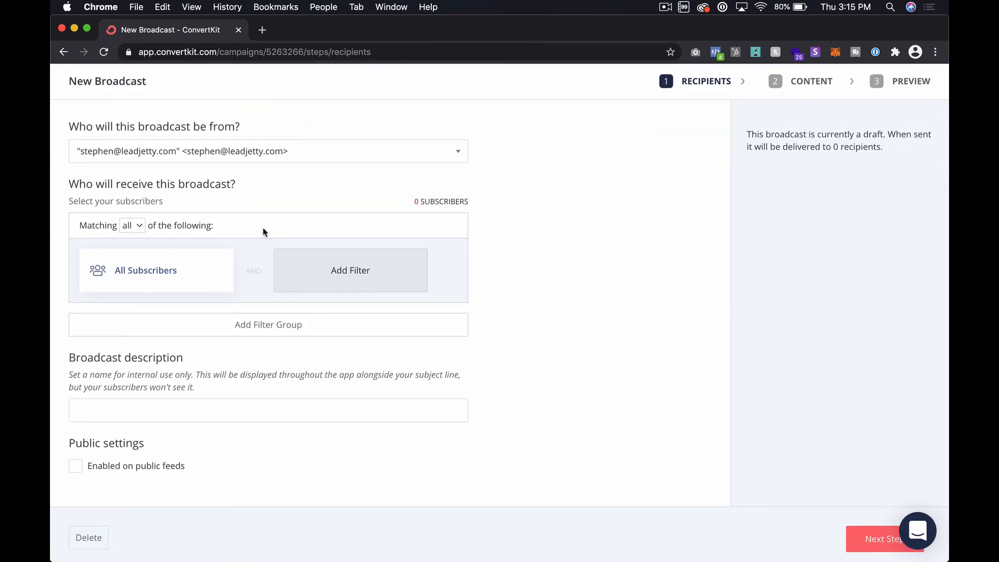
pyautogui.click(133, 229)
pyautogui.click(196, 279)
# Step: Change the broadcast's All Subscribers recipient filter to Within Segment with the "Interested in ConvertKit" segment
pyautogui.click(167, 277)
pyautogui.click(159, 292)
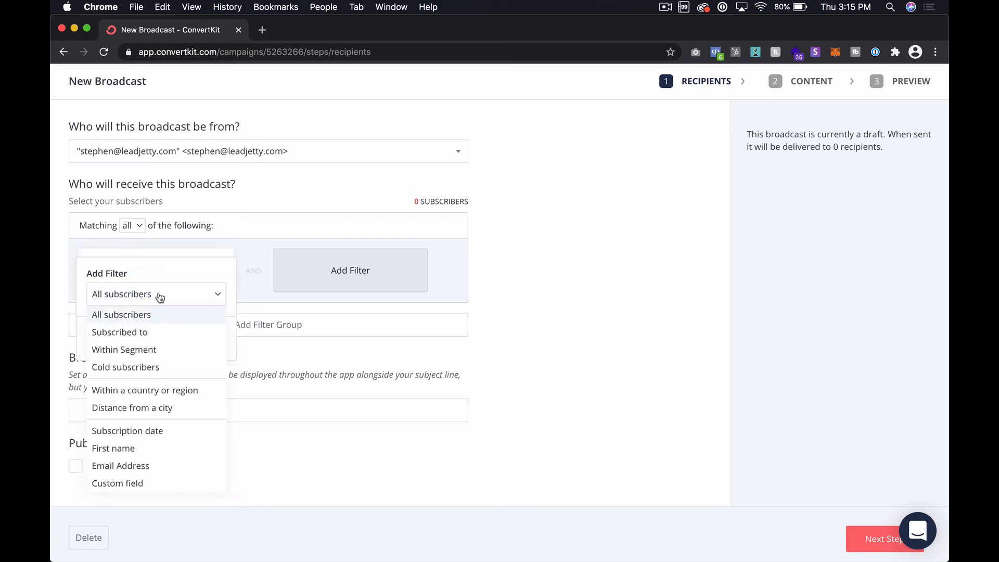
pyautogui.click(147, 330)
pyautogui.click(146, 332)
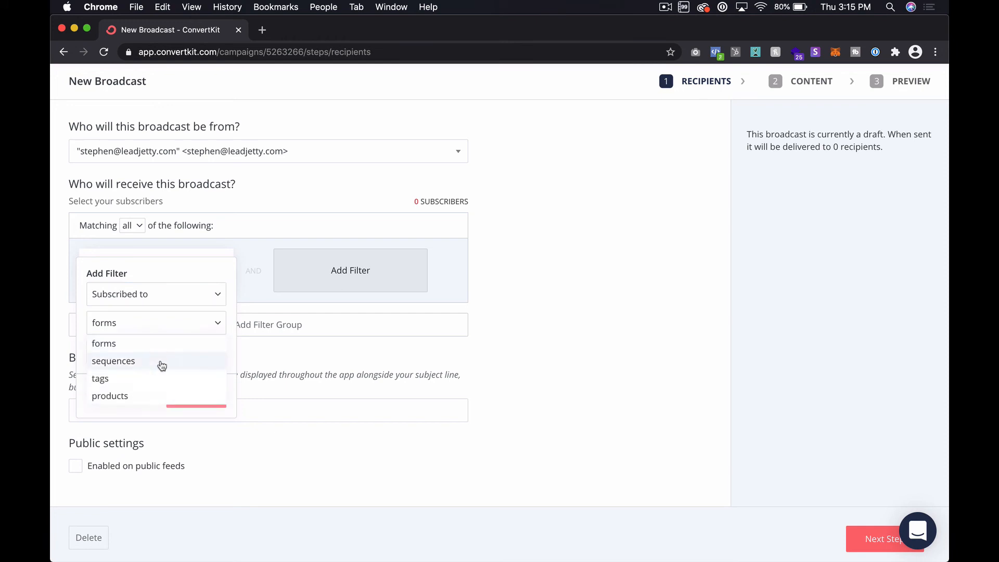
pyautogui.click(183, 293)
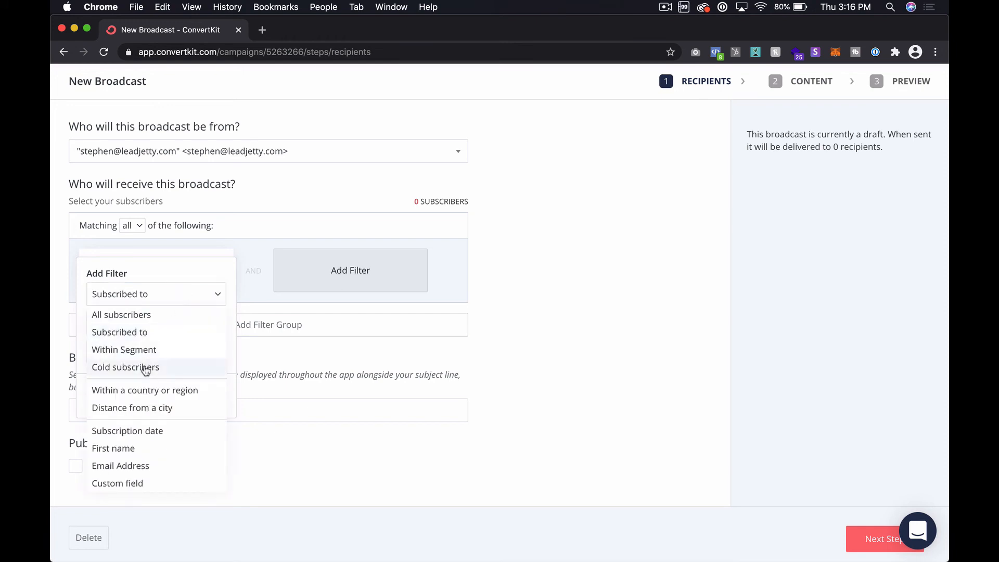
pyautogui.click(151, 350)
pyautogui.click(168, 325)
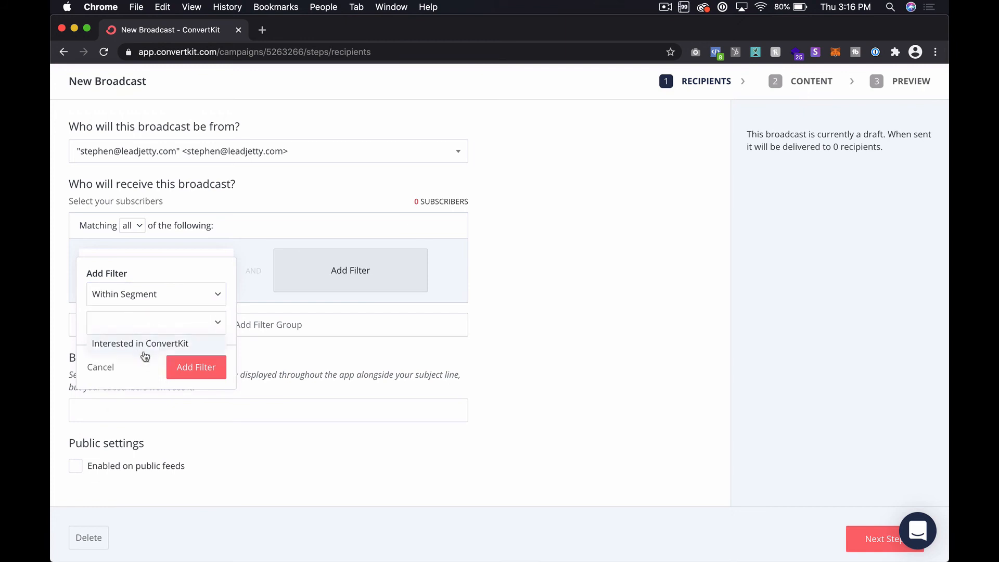
pyautogui.click(144, 346)
pyautogui.click(199, 387)
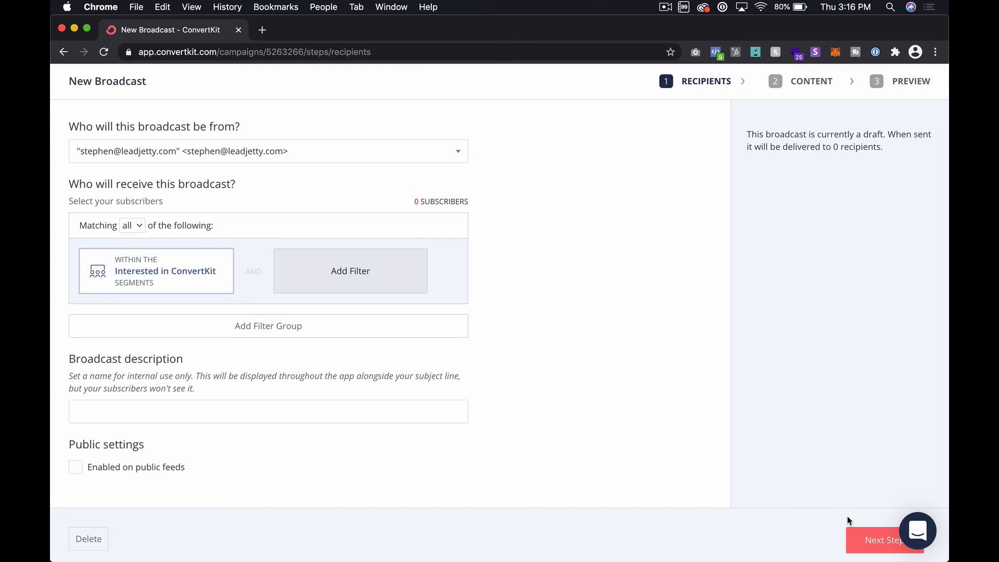
# Step: Remove the "Interested in ConvertKit" segment filter from the broadcast's recipients
pyautogui.scroll(3, 848, 520)
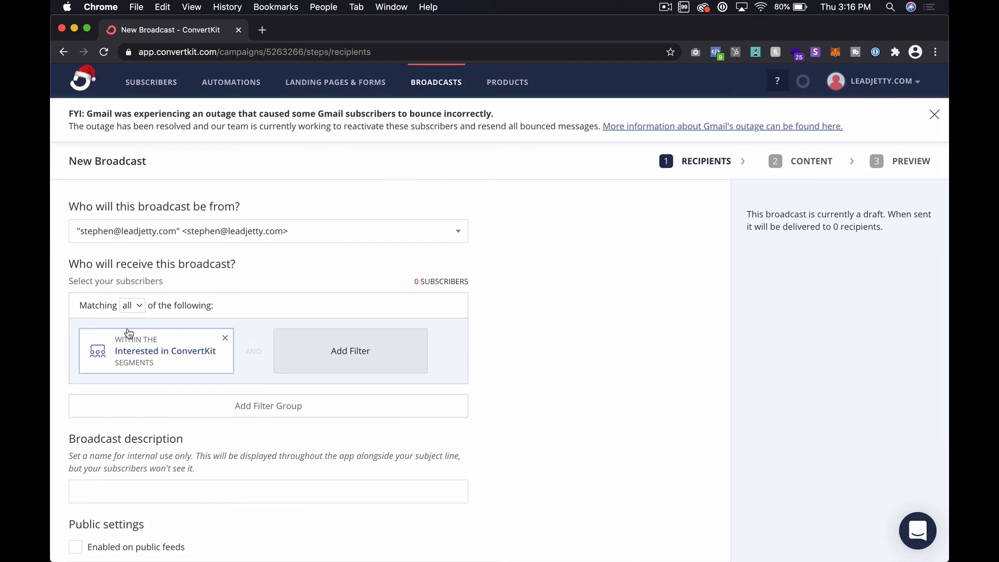
pyautogui.moveTo(227, 341)
pyautogui.click(227, 341)
# Step: Examine the Subscribed to choices for a new recipient filter without adding it, and leave the broadcast for the home page
pyautogui.click(149, 336)
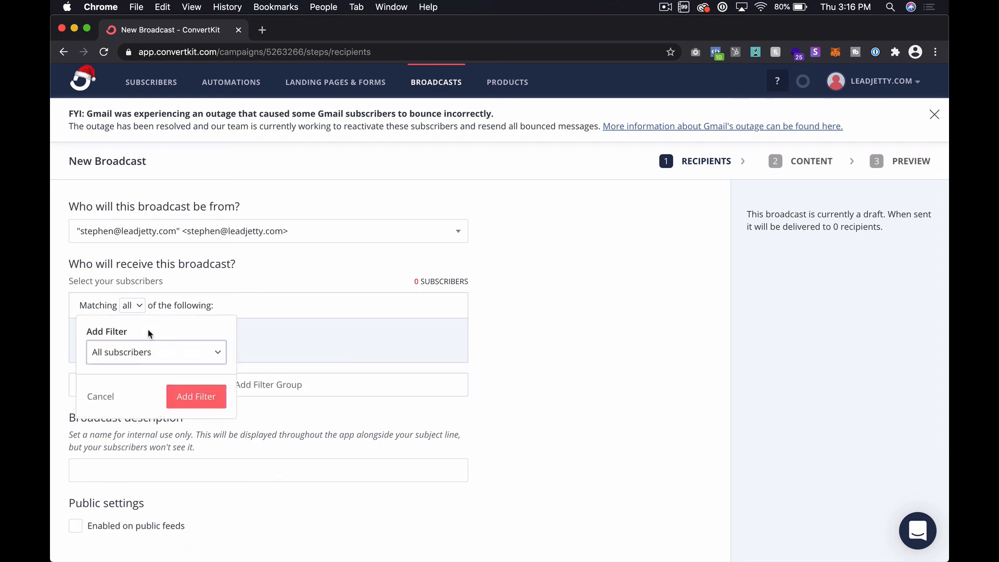
pyautogui.click(133, 352)
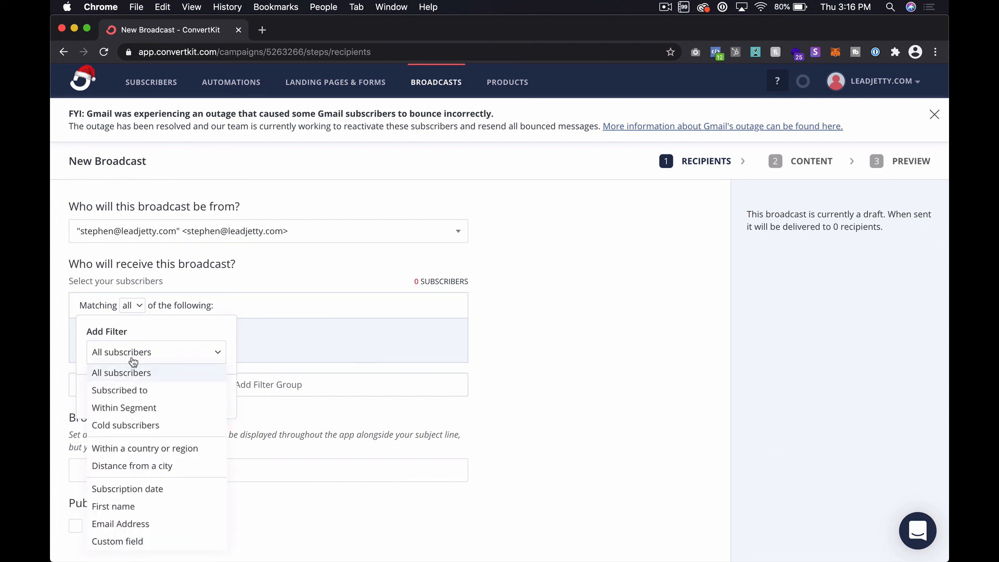
pyautogui.click(180, 392)
pyautogui.click(163, 383)
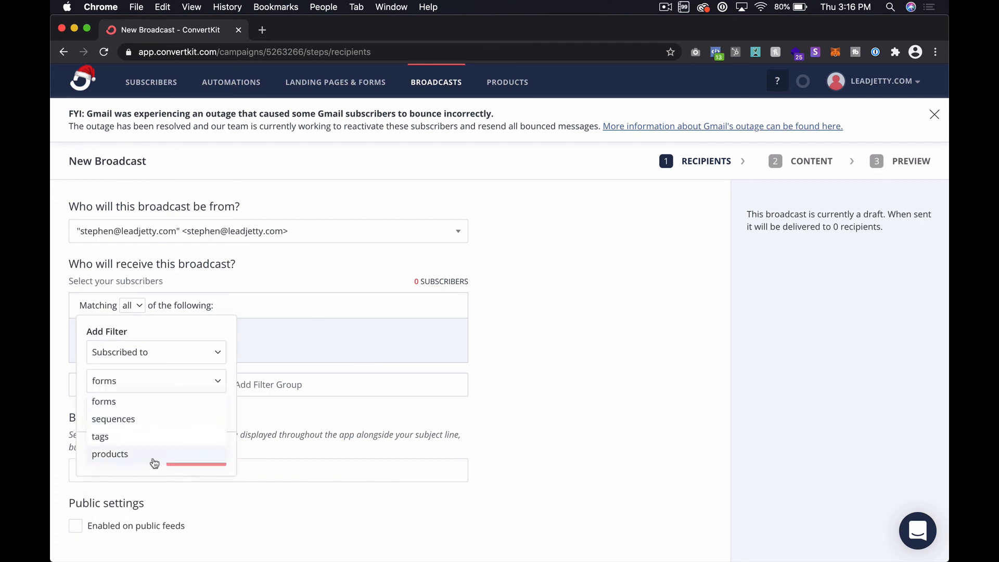
pyautogui.click(289, 217)
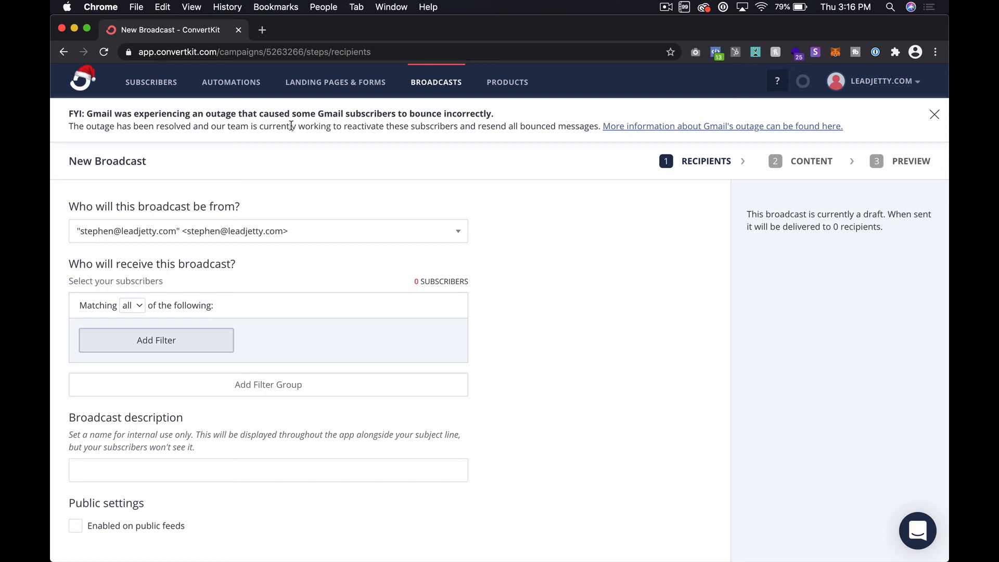
pyautogui.click(87, 86)
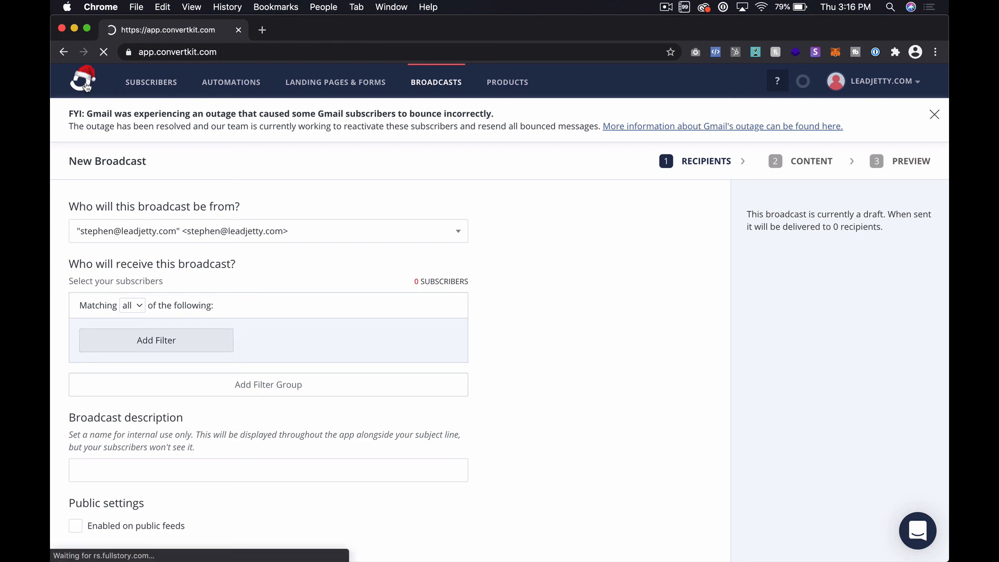